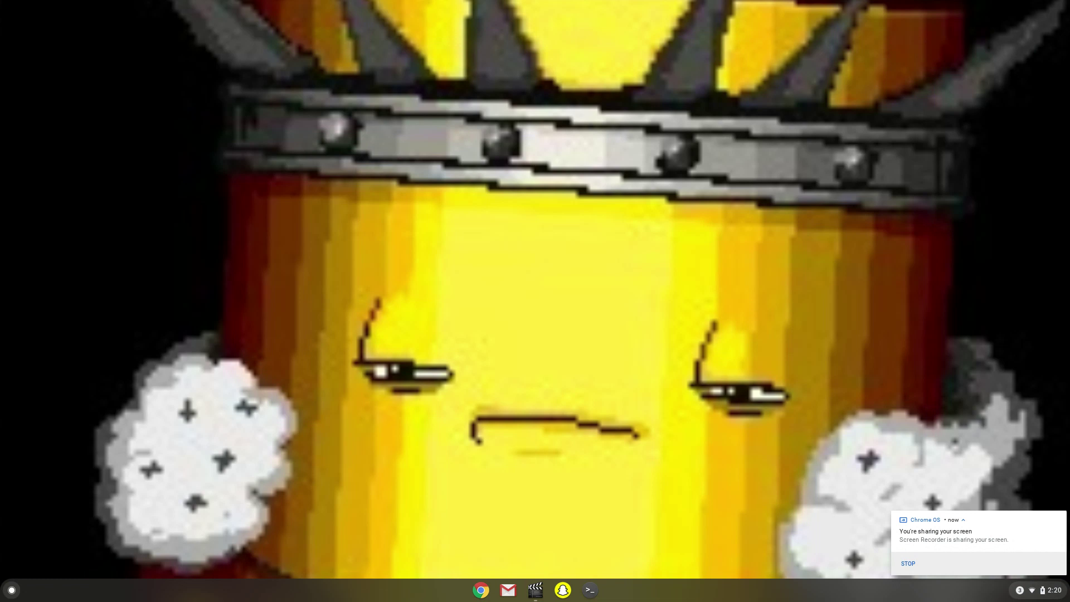
In a new Chrome window, go to tlauncher.org/en/ via the 'tlauncher' omnibox suggestion.
{"action": "left_click", "coordinate": [479, 591]}
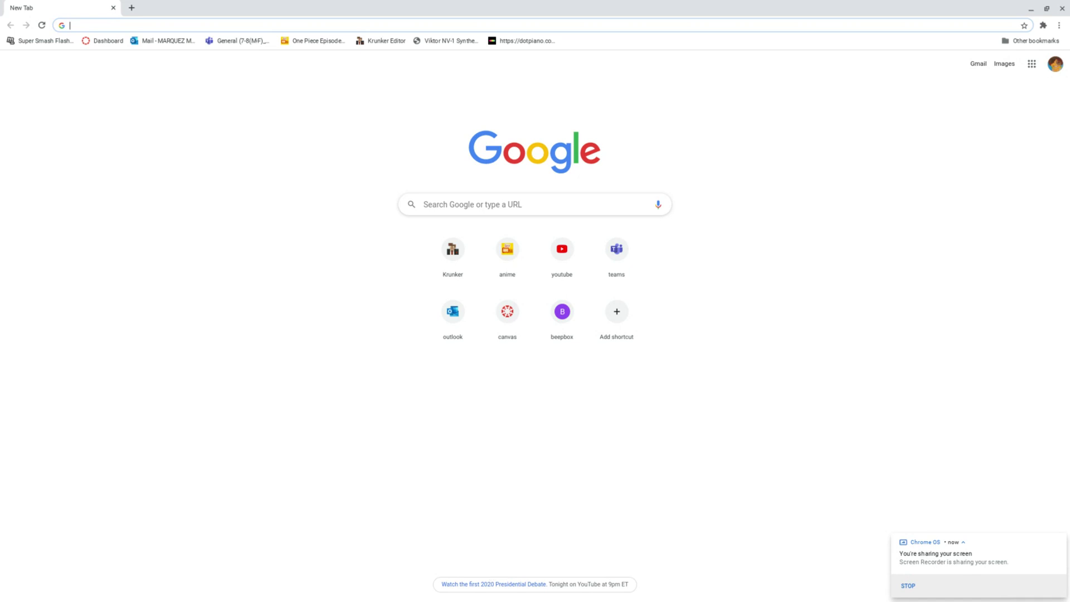
{"action": "type", "text": "tlauc"}
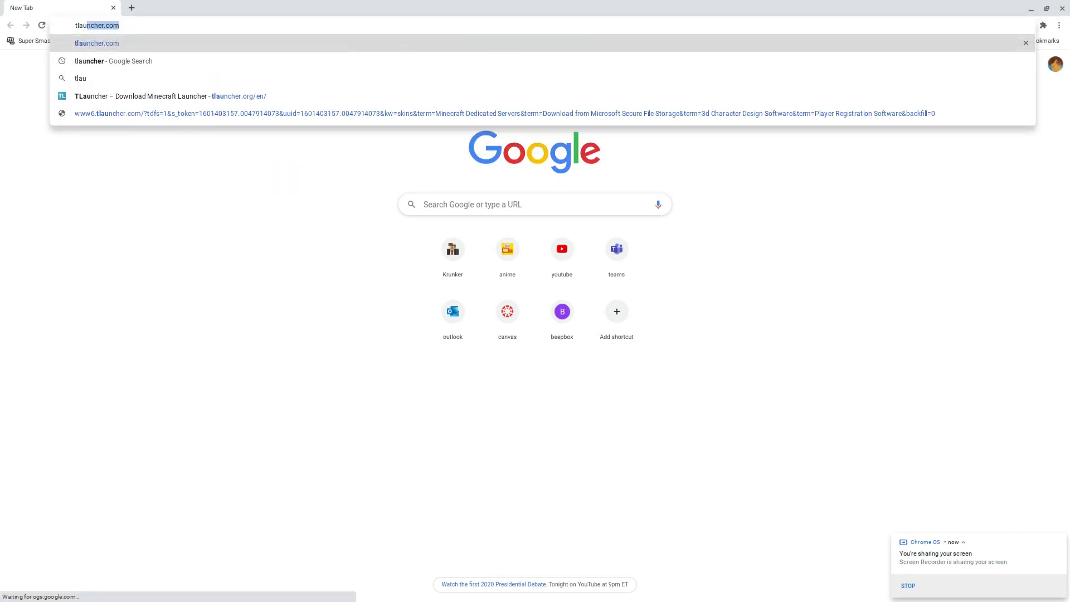
{"action": "key", "text": "BackSpace"}
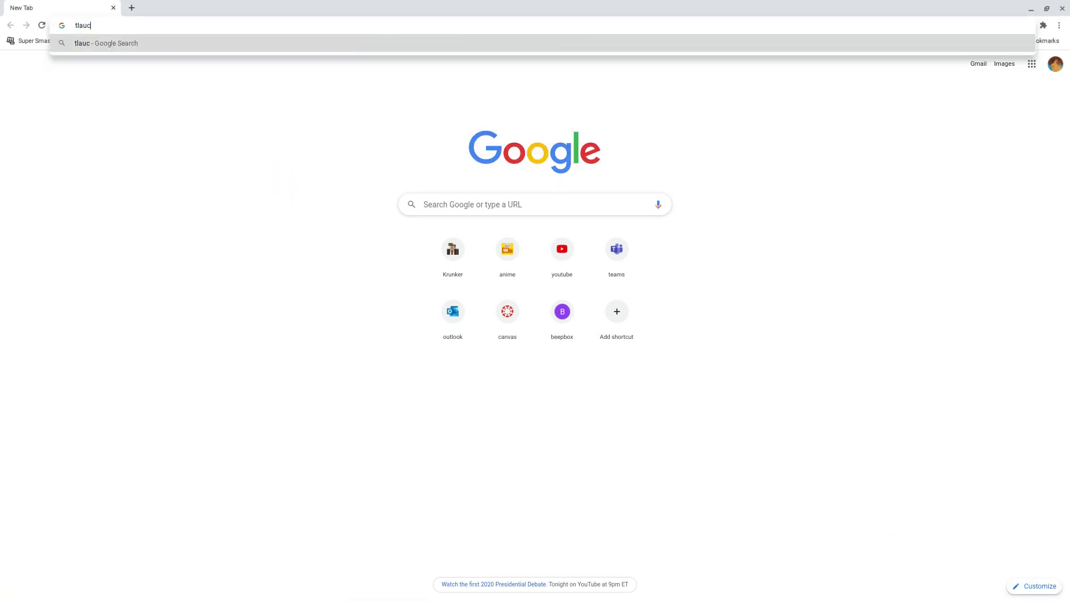
{"action": "type", "text": "ncher.com"}
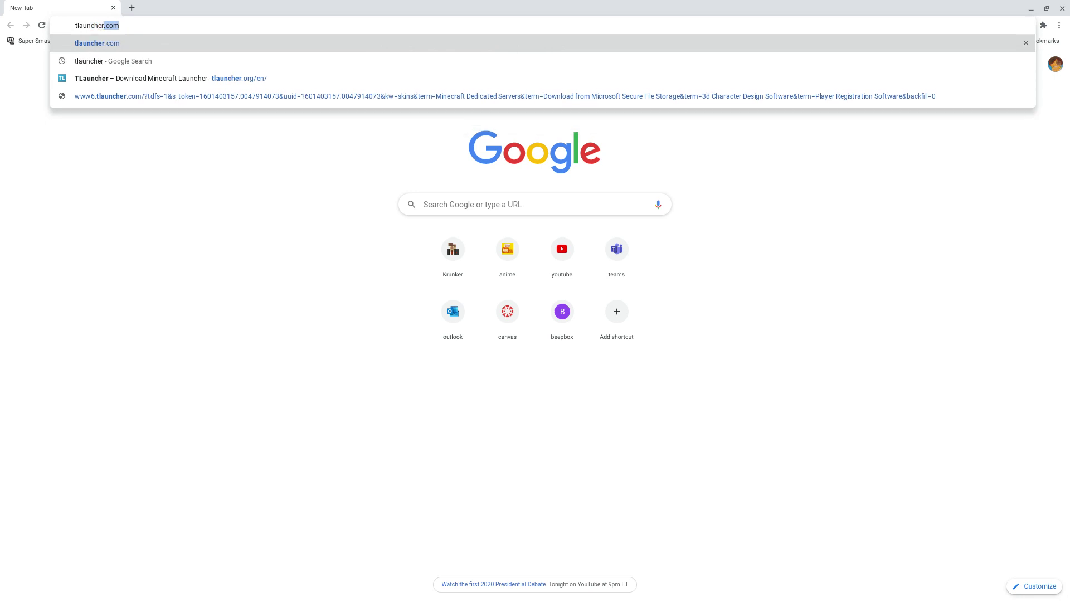
{"action": "key", "text": "Down"}
{"action": "key", "text": "Down"}
{"action": "key", "text": "Return"}
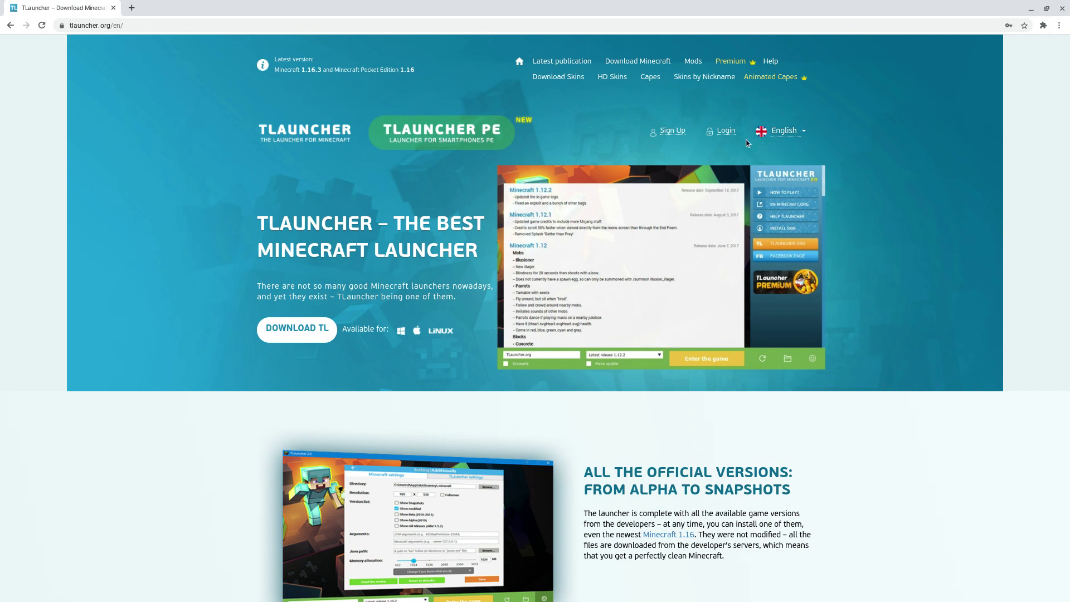
{"action": "left_click", "coordinate": [779, 151]}
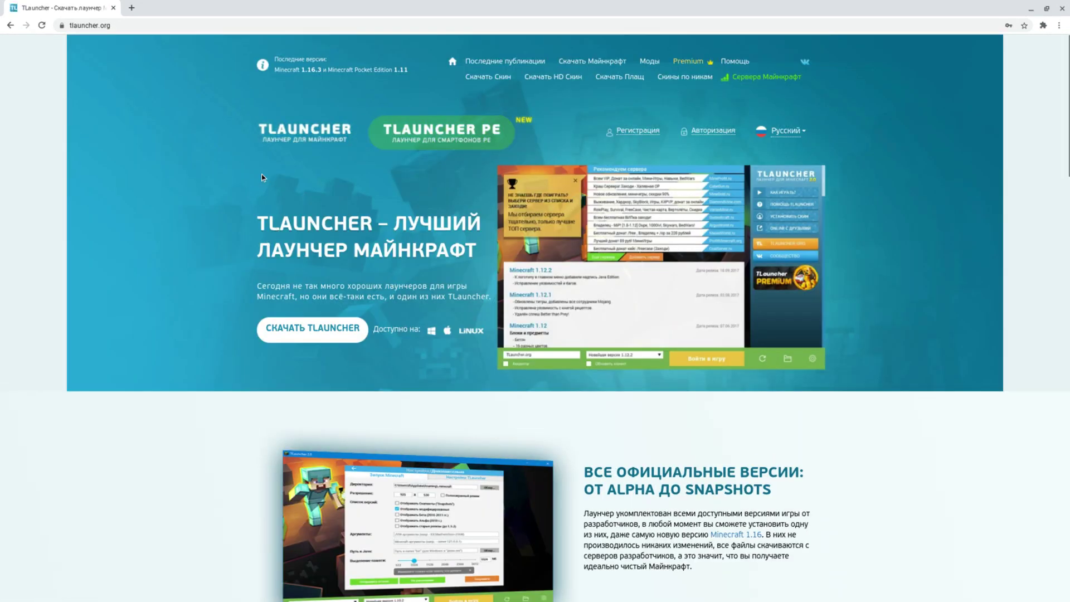
{"action": "left_click", "coordinate": [782, 131]}
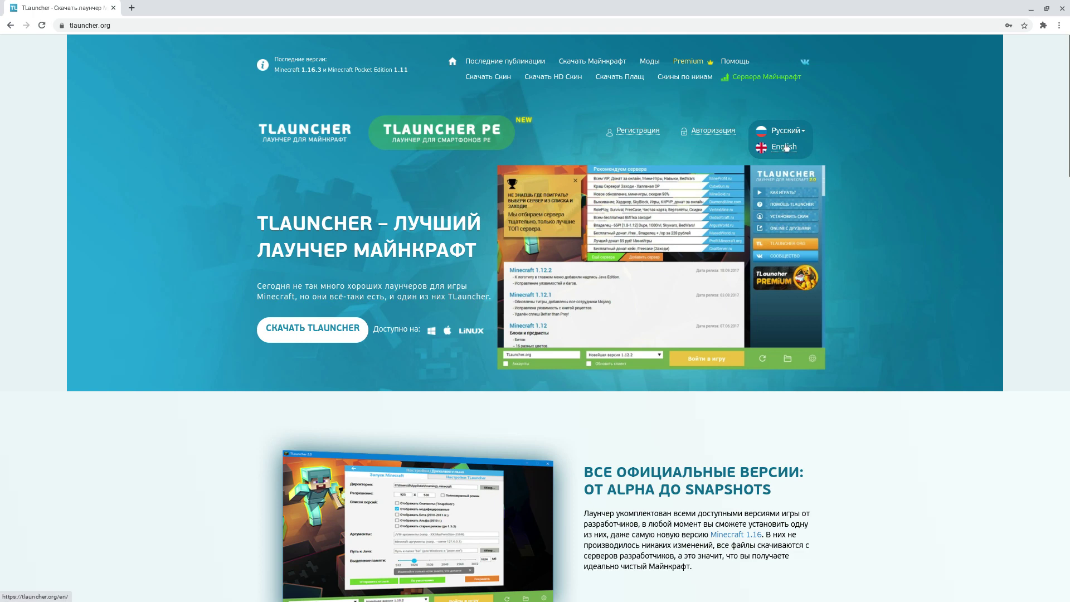
{"action": "left_click", "coordinate": [786, 149]}
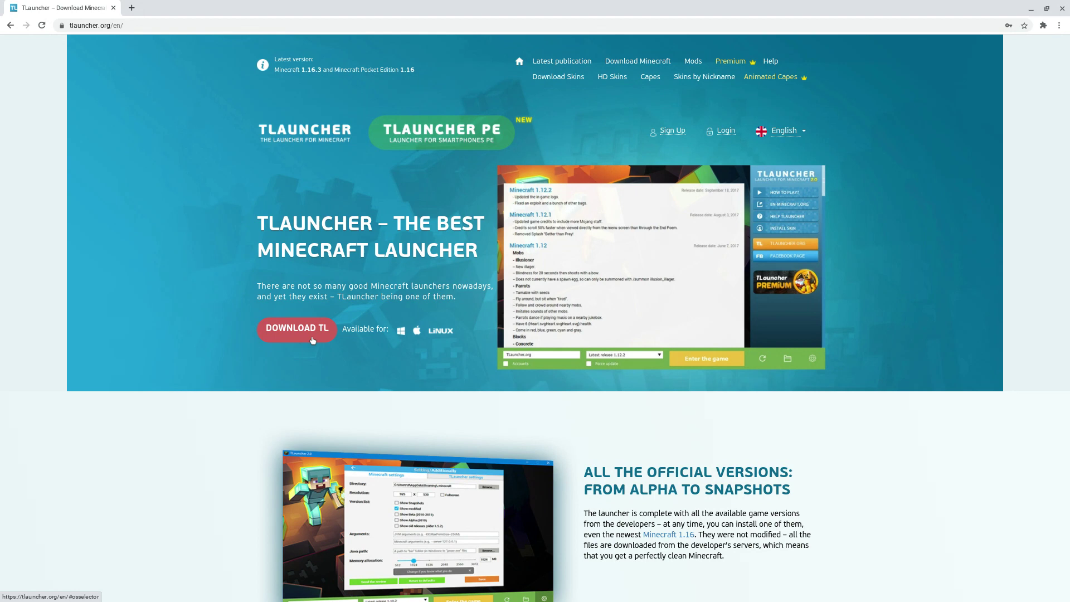
Download the Linux build as TLauncher-2.72 (1).zip and bring up the app launcher.
{"action": "left_click", "coordinate": [296, 329]}
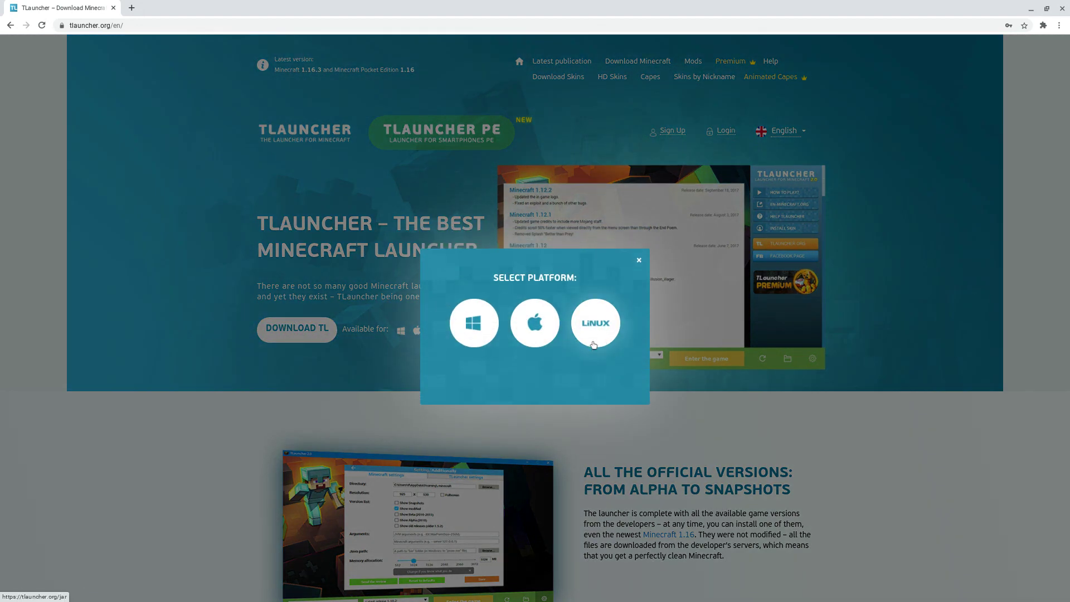
{"action": "left_click", "coordinate": [599, 329]}
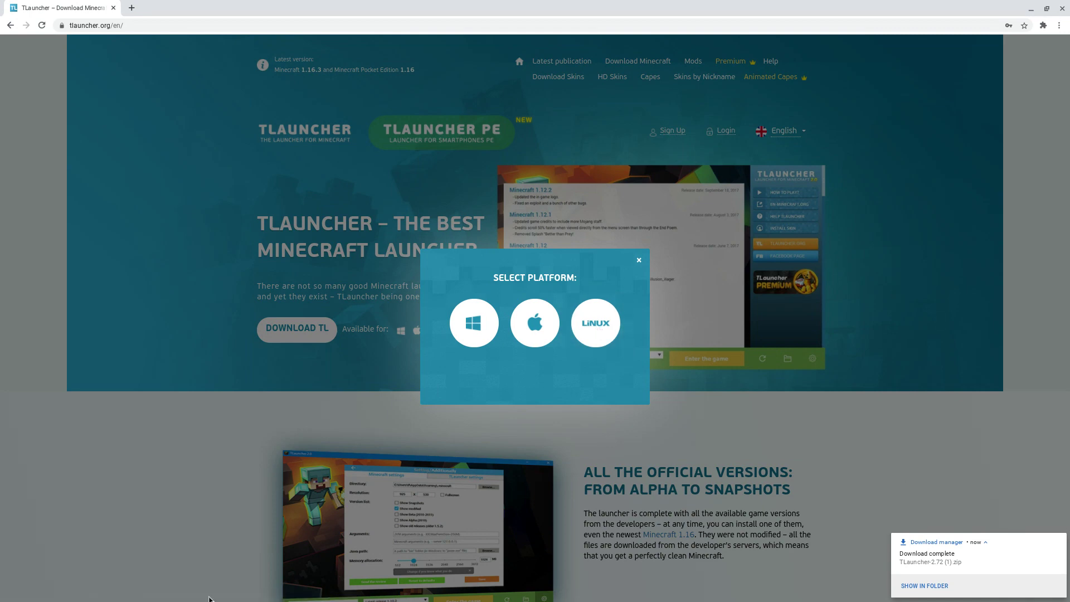
{"action": "left_click", "coordinate": [638, 261]}
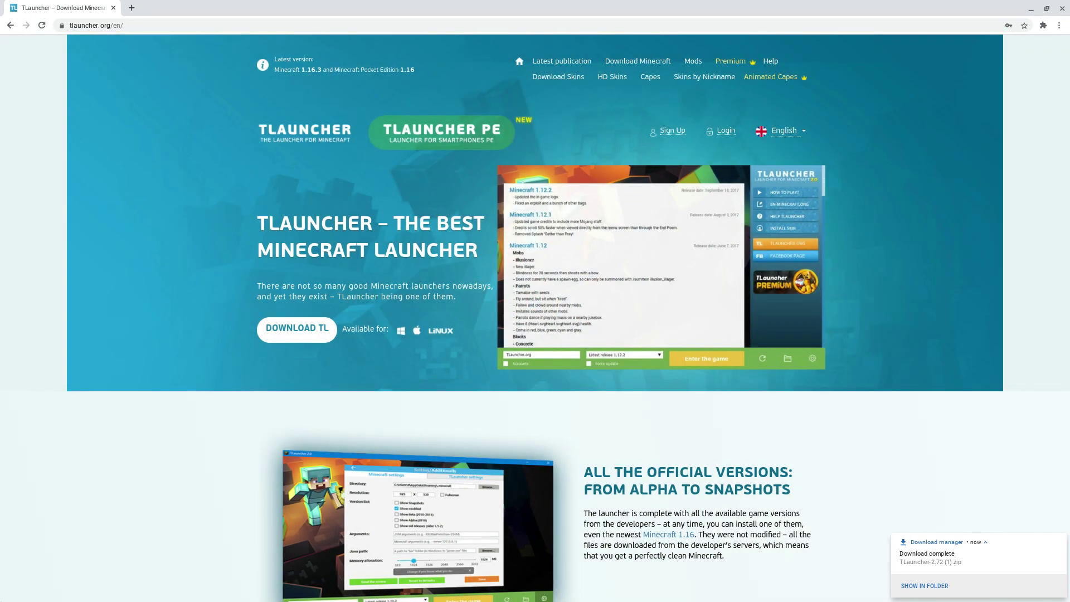
{"action": "left_click", "coordinate": [12, 589]}
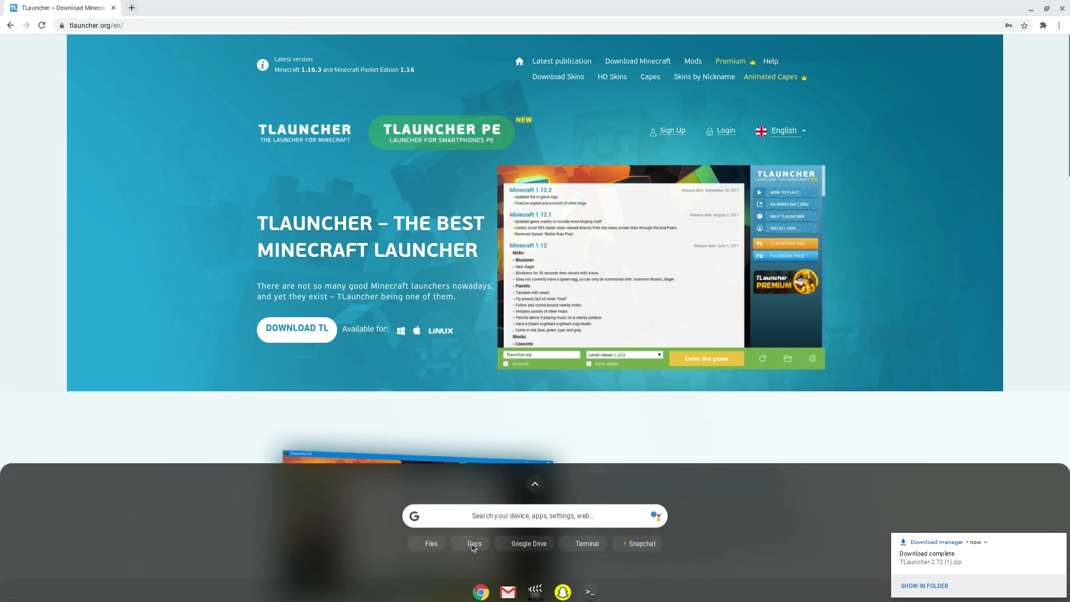
Open TLauncher-2.72 (1).zip from Downloads in Files, then return to the Downloads folder.
{"action": "left_click", "coordinate": [475, 544]}
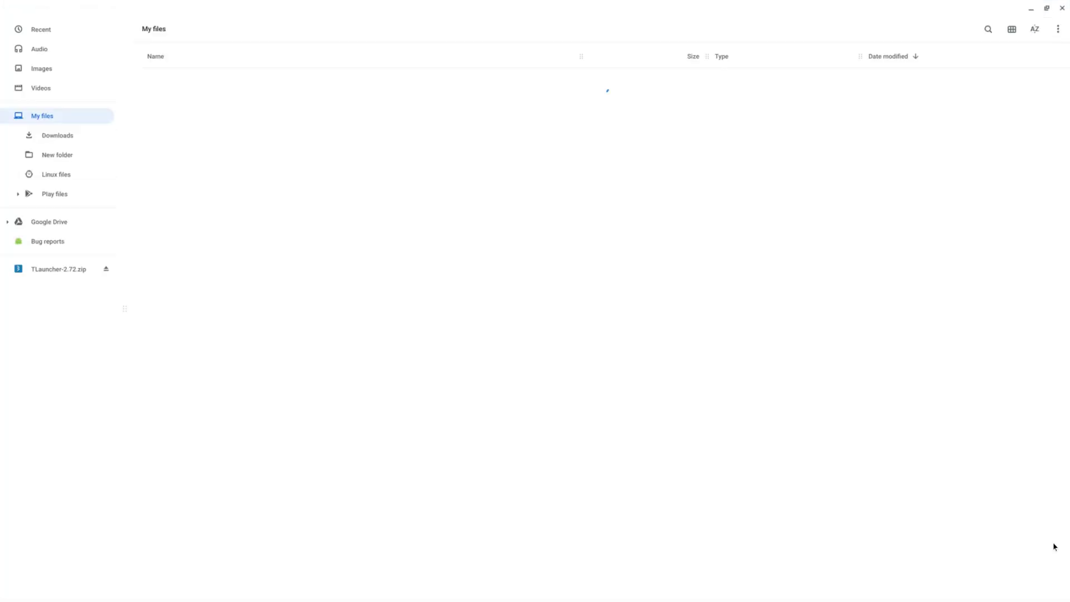
{"action": "left_click", "coordinate": [197, 83]}
{"action": "double_click", "coordinate": [198, 84]}
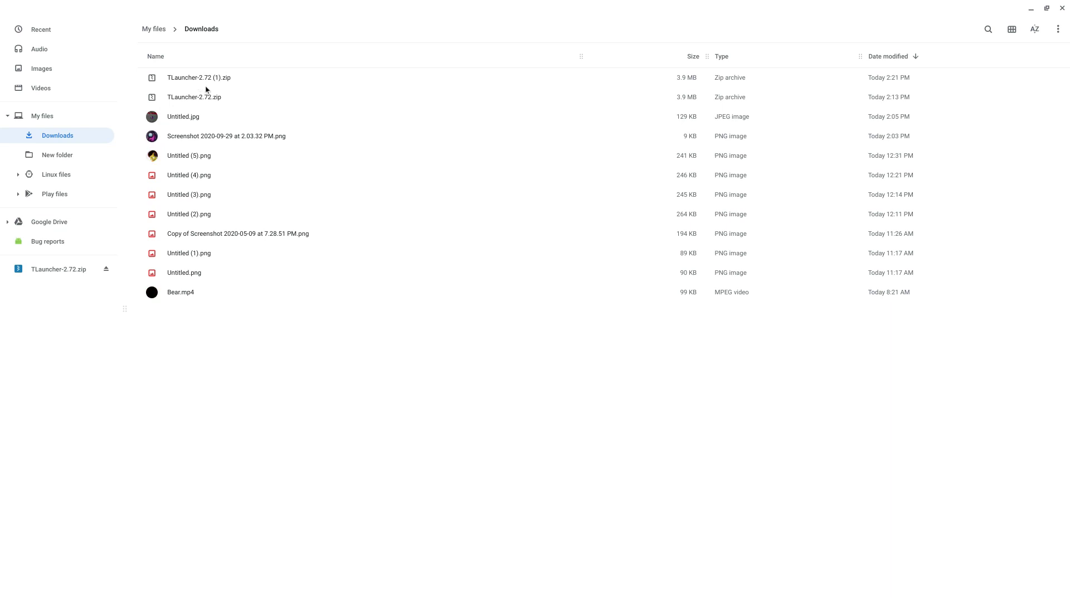
{"action": "right_click", "coordinate": [253, 81]}
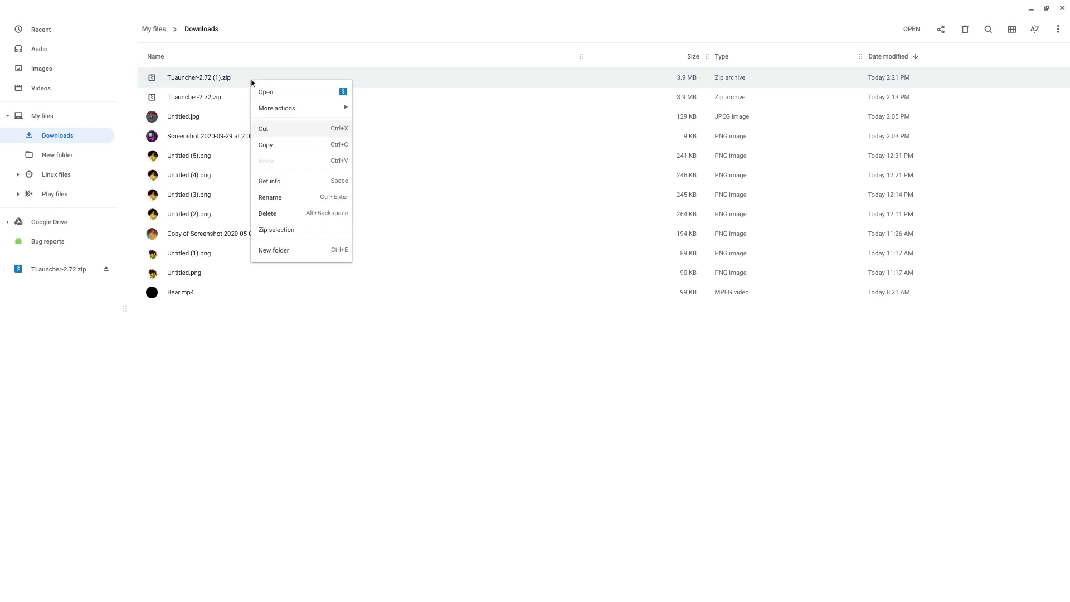
{"action": "left_click", "coordinate": [292, 94]}
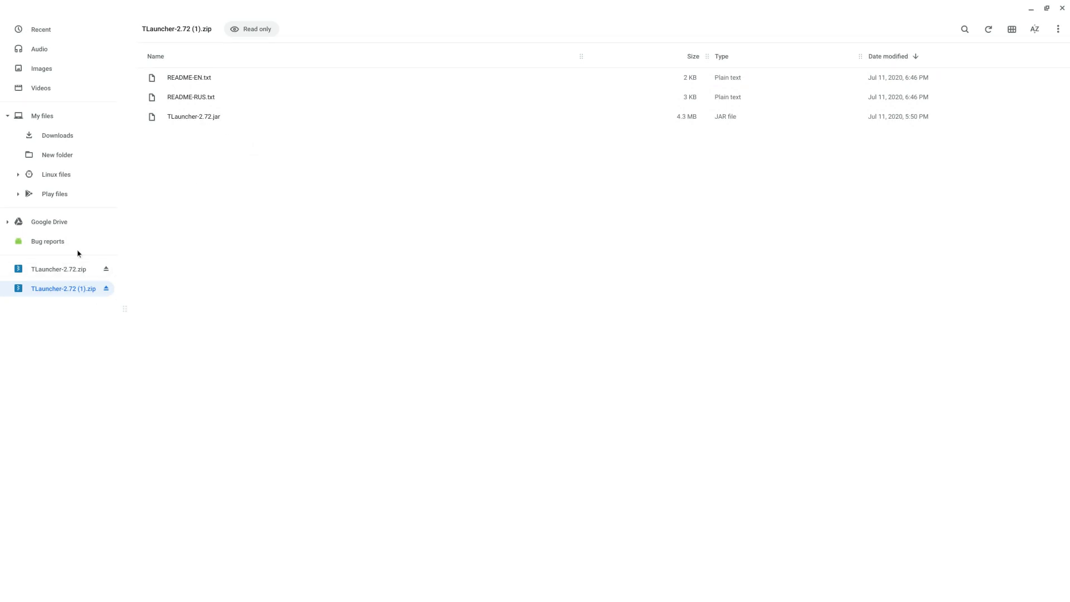
{"action": "left_click", "coordinate": [80, 117]}
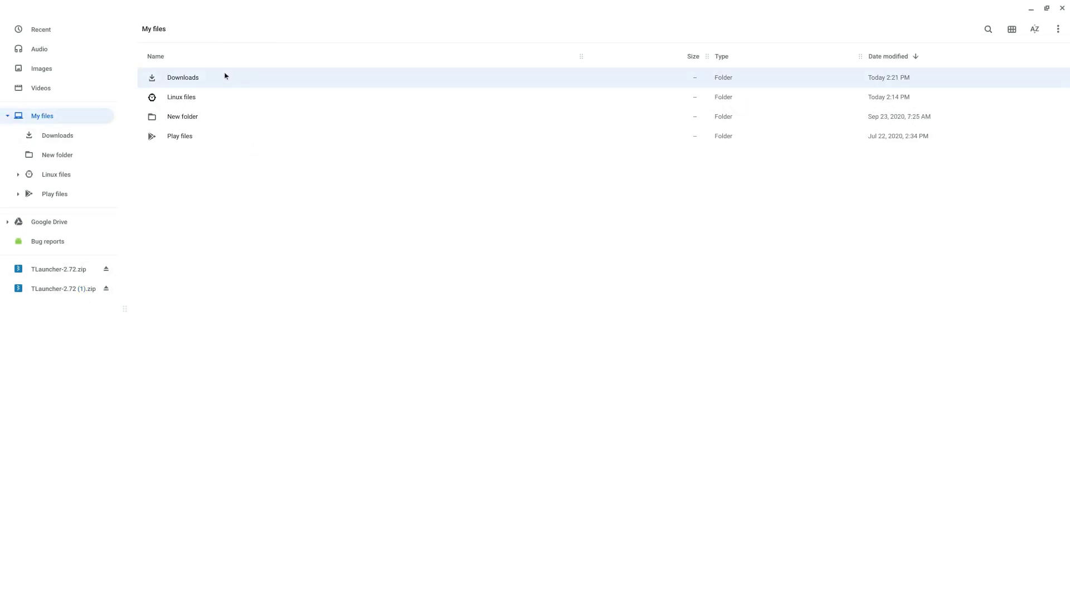
{"action": "double_click", "coordinate": [221, 79]}
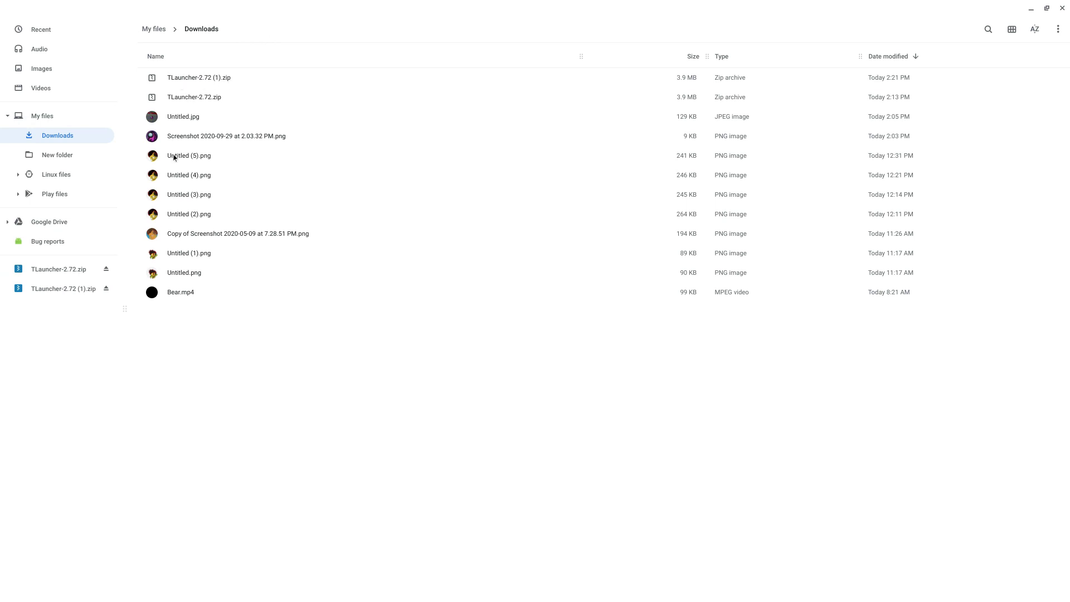
Drag TLauncher-2.72.jar from the zip into Linux files and view that folder.
{"action": "left_click", "coordinate": [86, 289]}
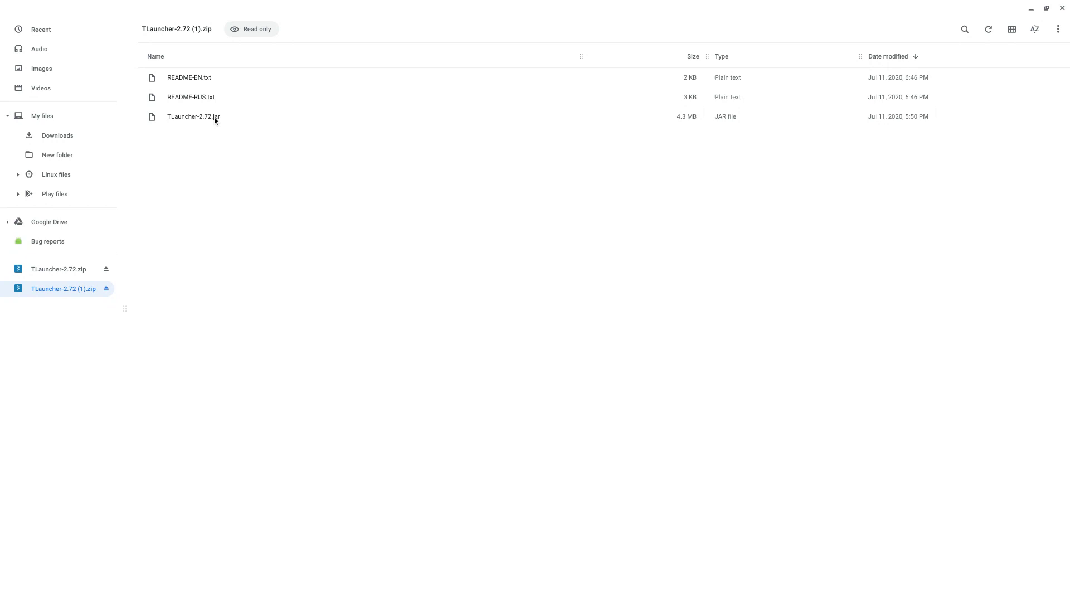
{"action": "left_click_drag", "start_coordinate": [213, 118], "coordinate": [211, 118]}
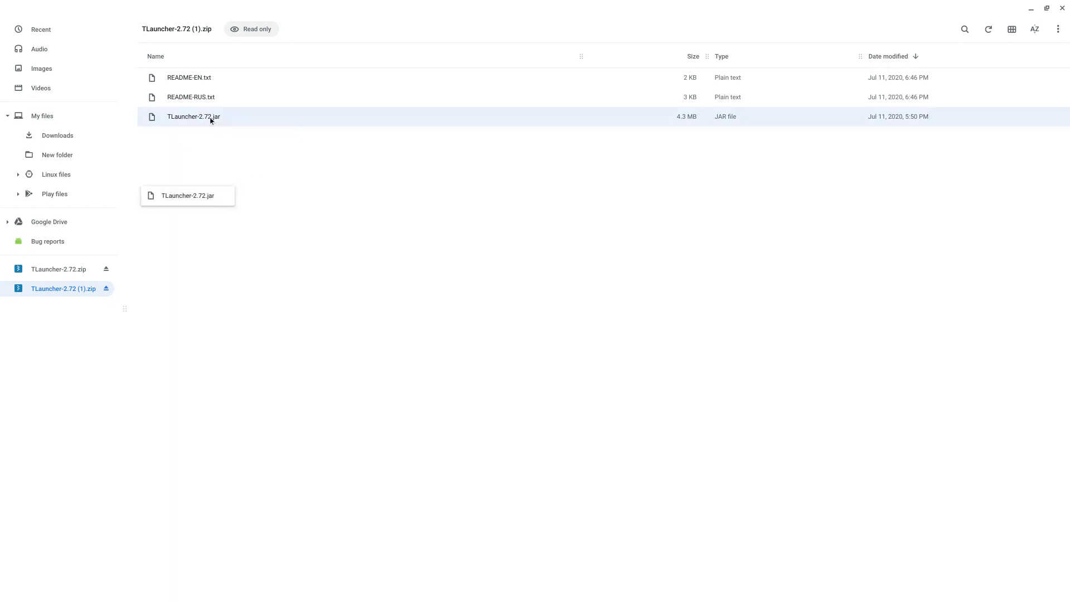
{"action": "left_click_drag", "start_coordinate": [211, 119], "coordinate": [56, 174]}
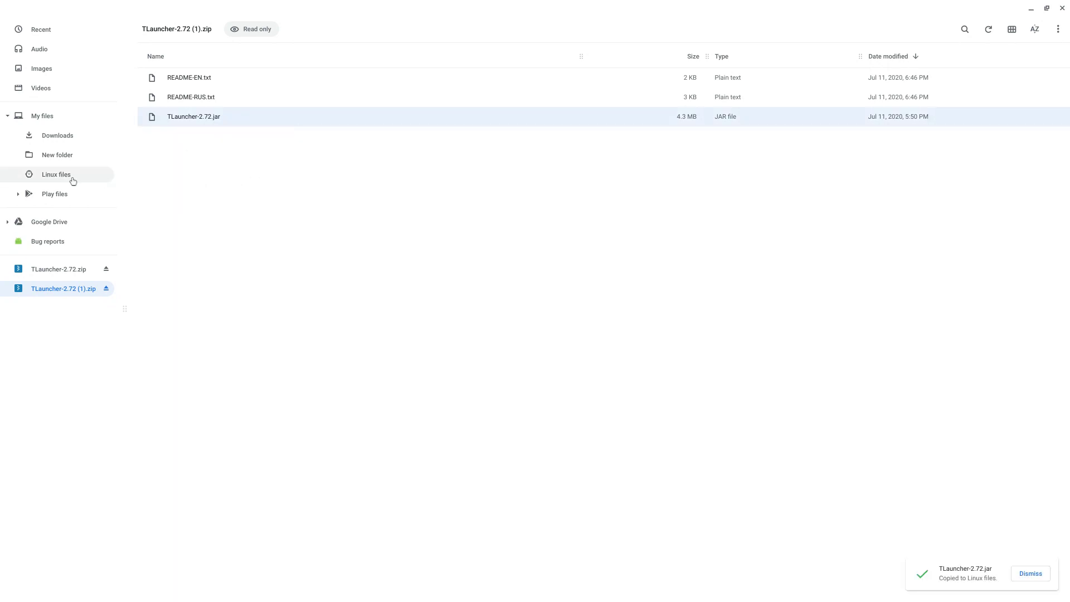
{"action": "left_click", "coordinate": [57, 174]}
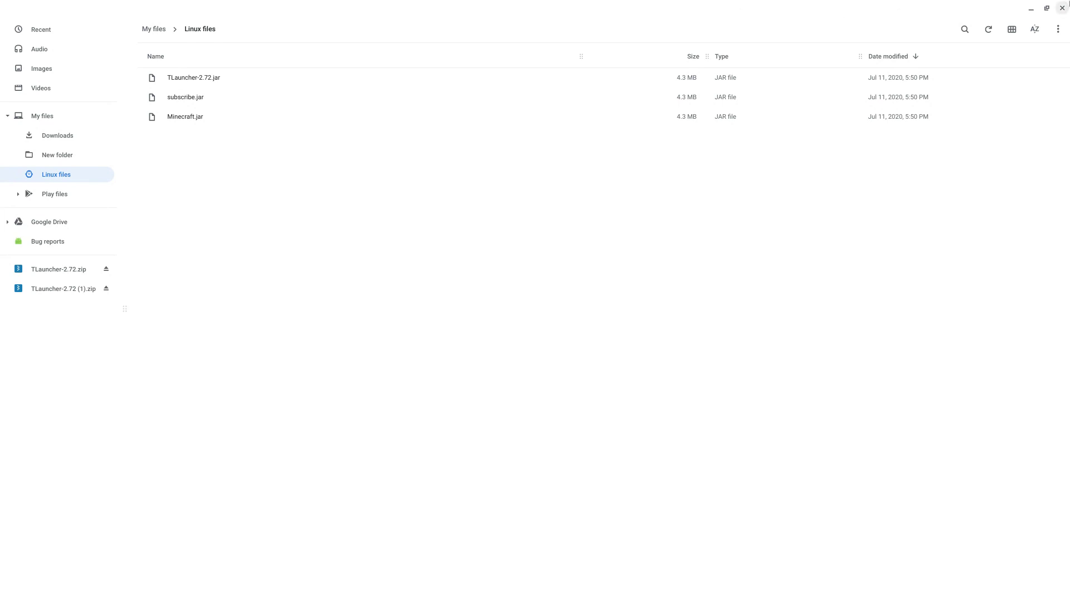
Close Files, review the Linux (Beta) environment subpage in Settings, then close Settings.
{"action": "left_click", "coordinate": [1062, 7]}
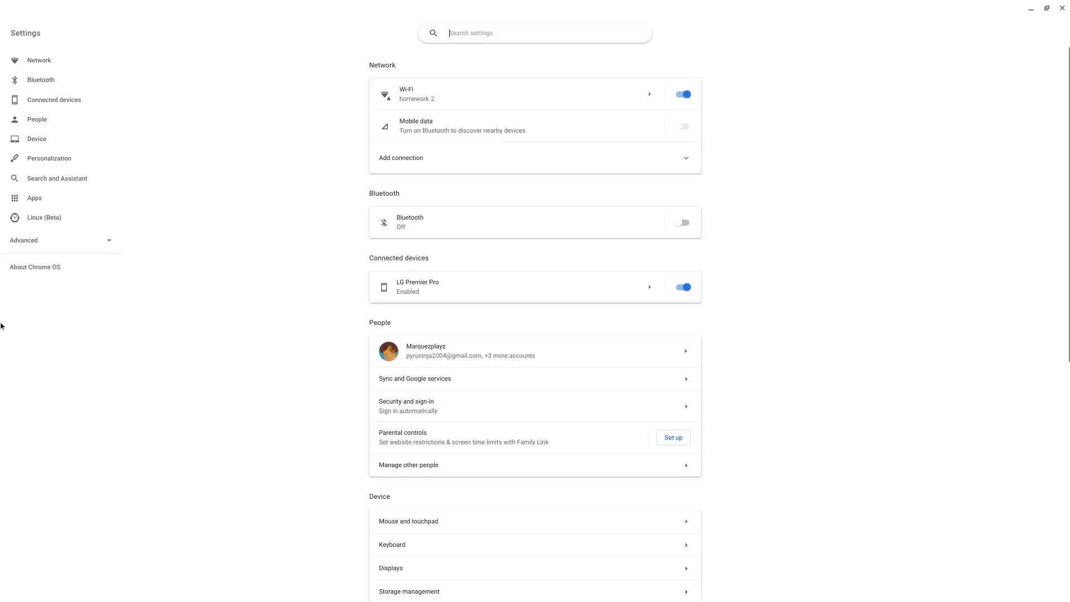
{"action": "left_click", "coordinate": [44, 218]}
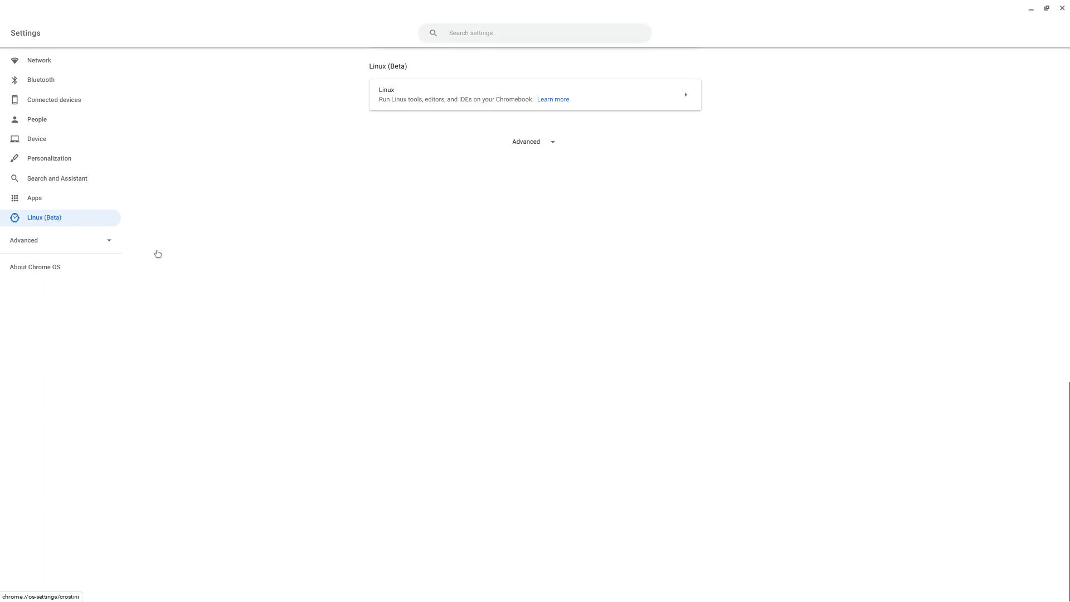
{"action": "left_click", "coordinate": [1041, 591]}
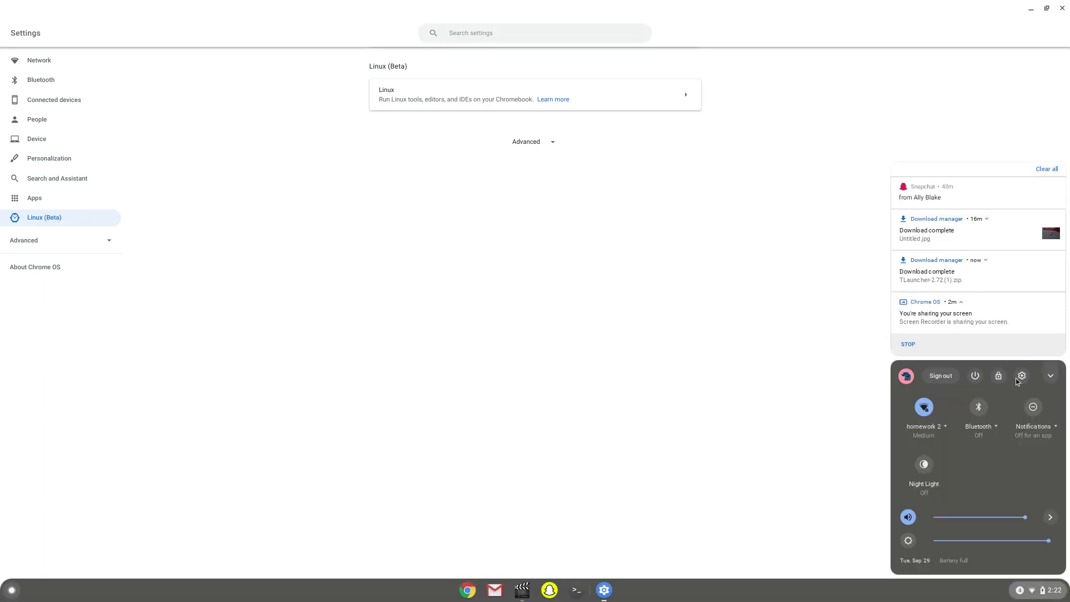
{"action": "left_click", "coordinate": [432, 402]}
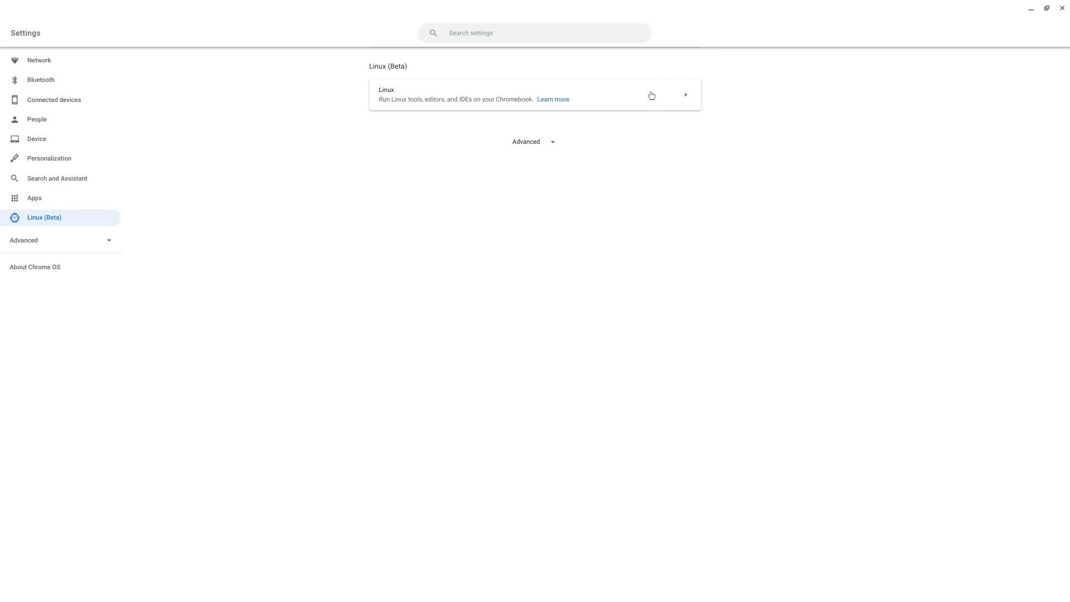
{"action": "left_click", "coordinate": [670, 96]}
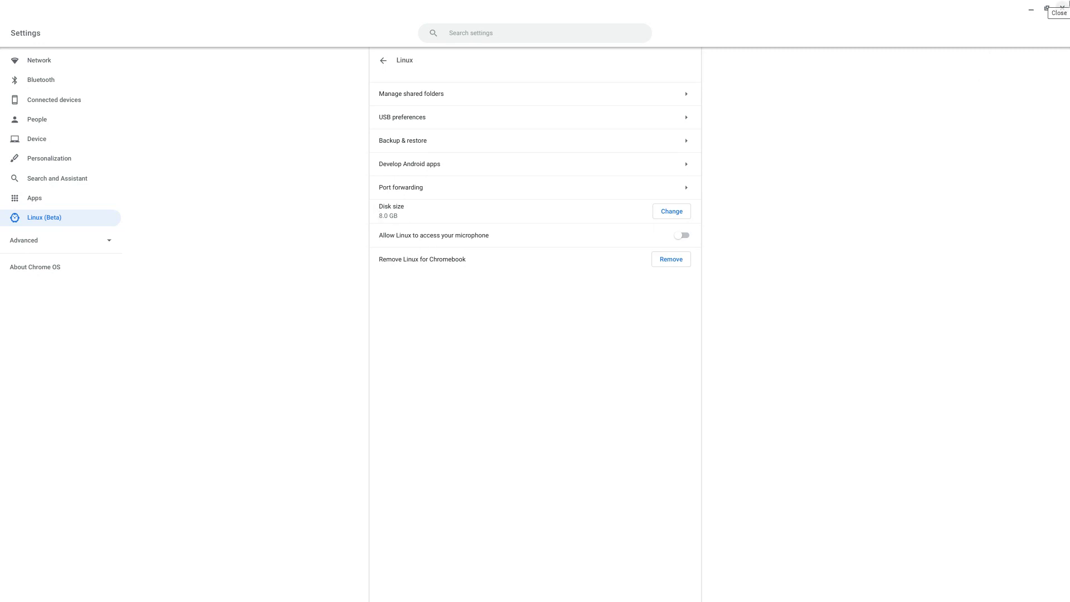
{"action": "left_click", "coordinate": [1061, 7]}
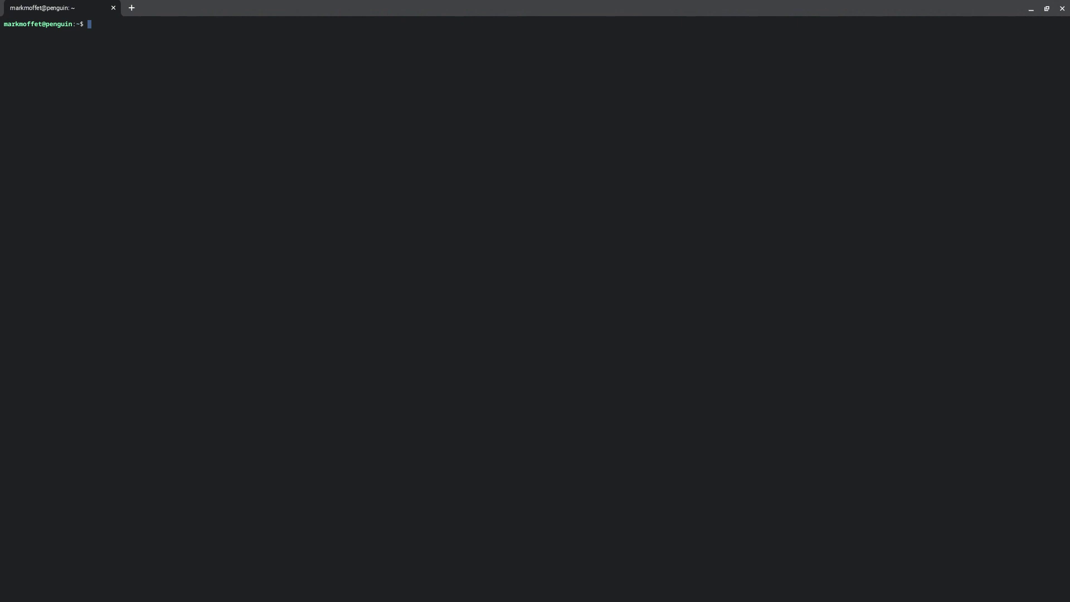
{"action": "type", "text": "java "}
{"action": "type", "text": "-jar"}
{"action": "type", "text": " Mine"}
Correct the typo and run java -jar Minecraft.jar in the terminal.
{"action": "key", "text": "BackSpace"}
{"action": "key", "text": "BackSpace"}
{"action": "key", "text": "BackSpace"}
{"action": "key", "text": "BackSpace"}
{"action": "key", "text": "BackSpace"}
{"action": "type", "text": "Minecr"}
{"action": "type", "text": "aft"}
{"action": "type", "text": ".j"}
{"action": "type", "text": "ar"}
{"action": "key", "text": "Return"}
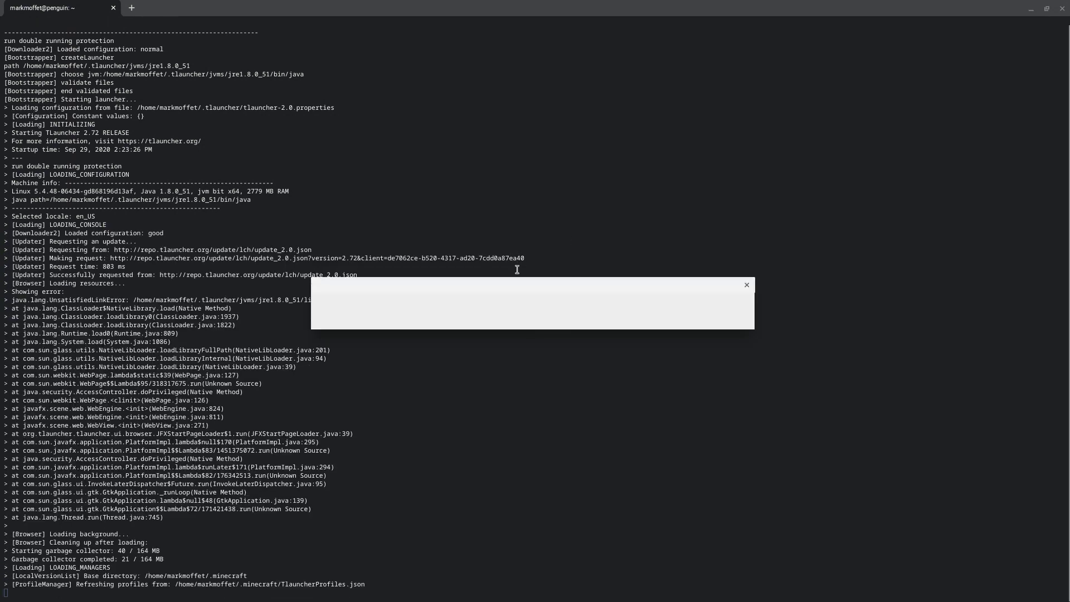
Dismiss the three Java error dialogs, including the NullPointerException report.
{"action": "left_click", "coordinate": [533, 318]}
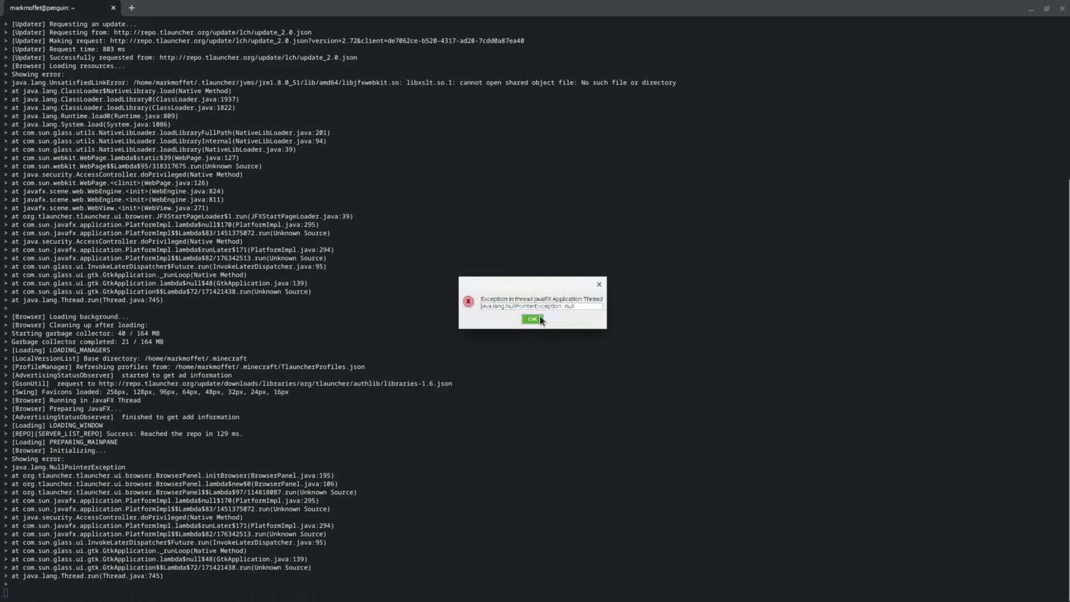
{"action": "left_click", "coordinate": [539, 317]}
{"action": "left_click", "coordinate": [562, 356]}
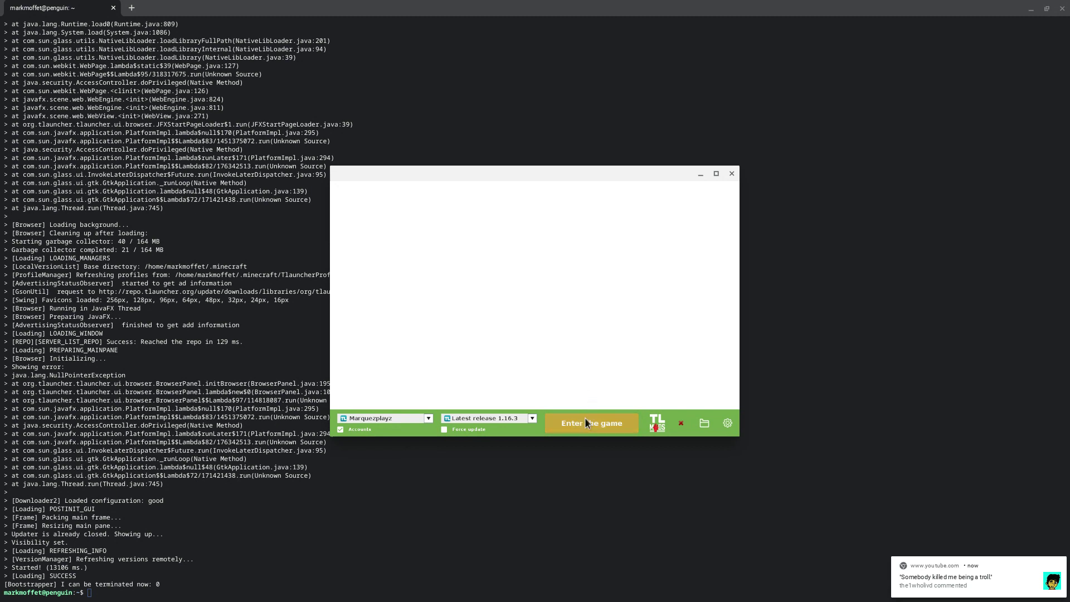
Check the account list, start Latest release 1.16.3, and close the terminal window.
{"action": "left_click", "coordinate": [428, 419]}
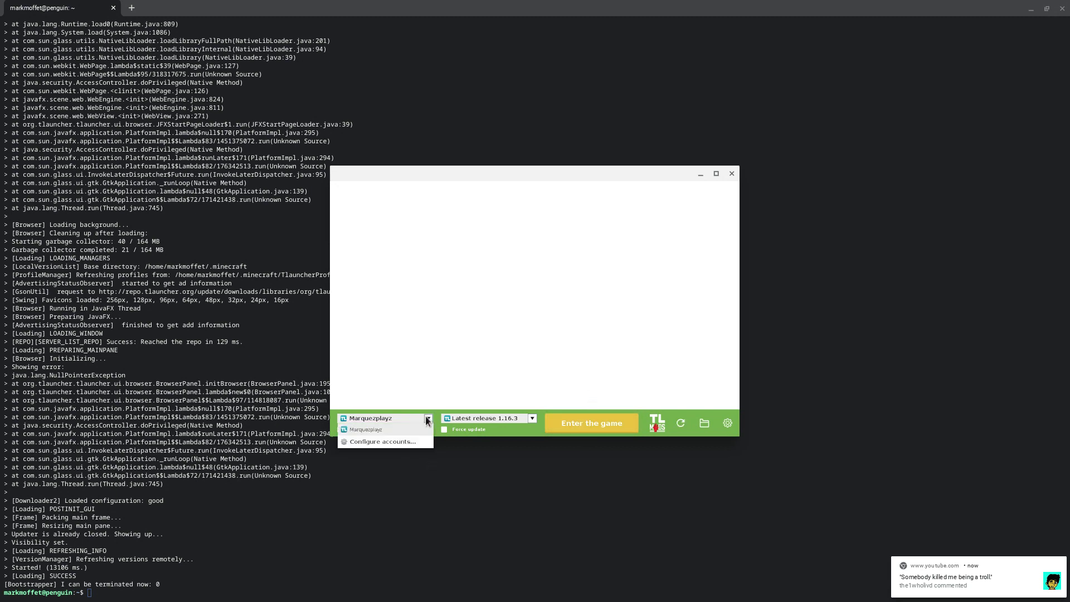
{"action": "left_click", "coordinate": [428, 421]}
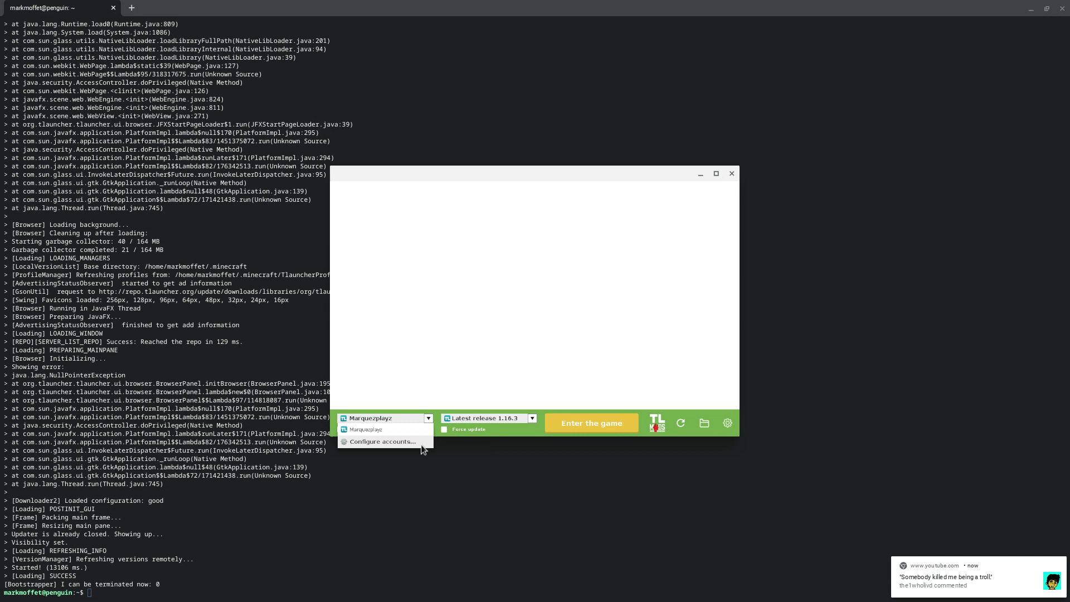
{"action": "left_click", "coordinate": [428, 423]}
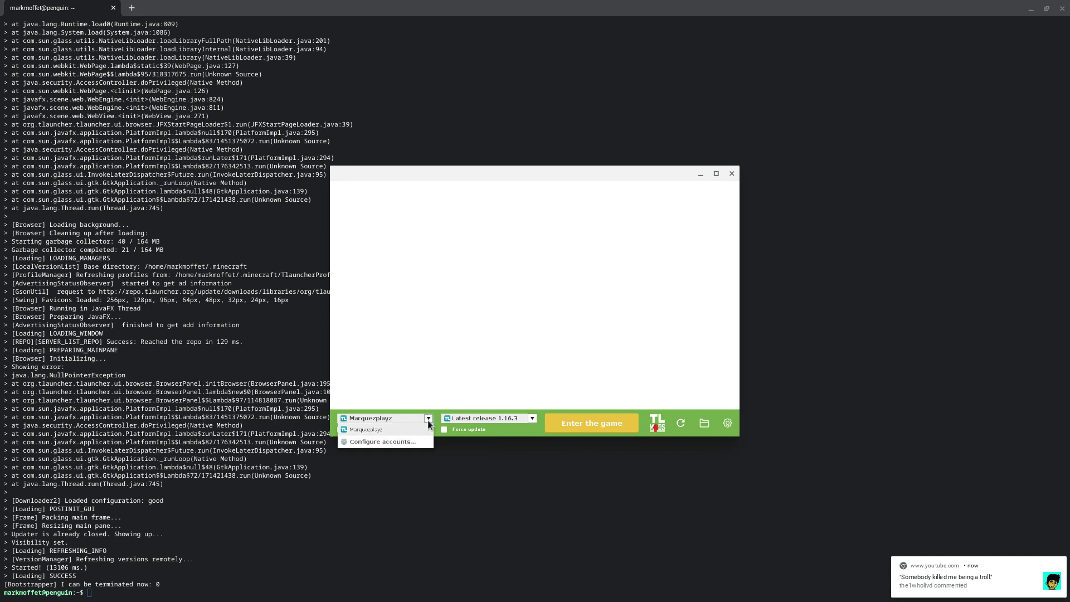
{"action": "left_click", "coordinate": [427, 417]}
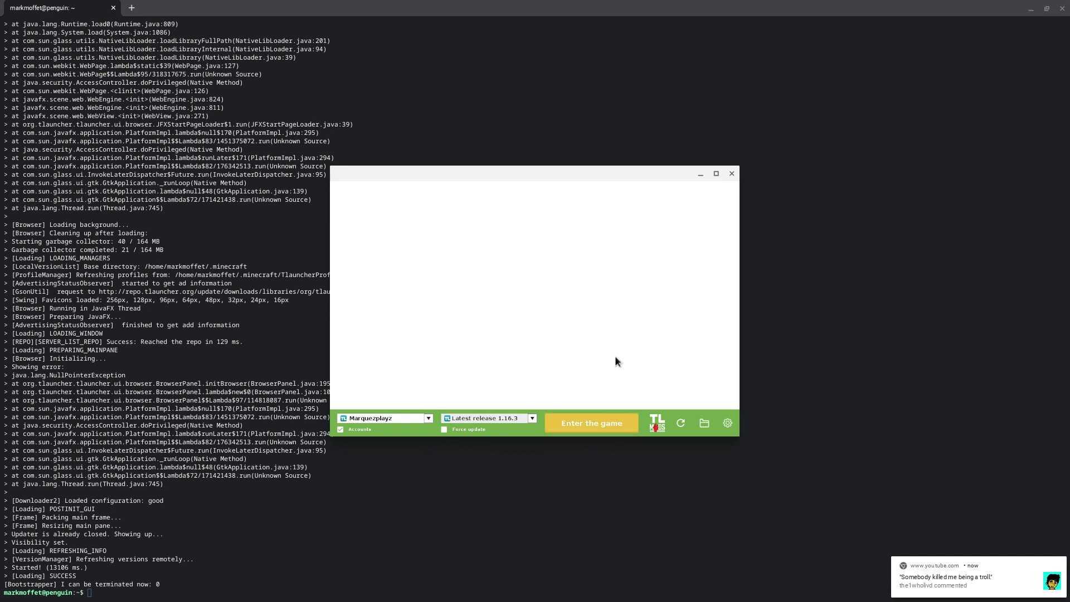
{"action": "left_click", "coordinate": [610, 420]}
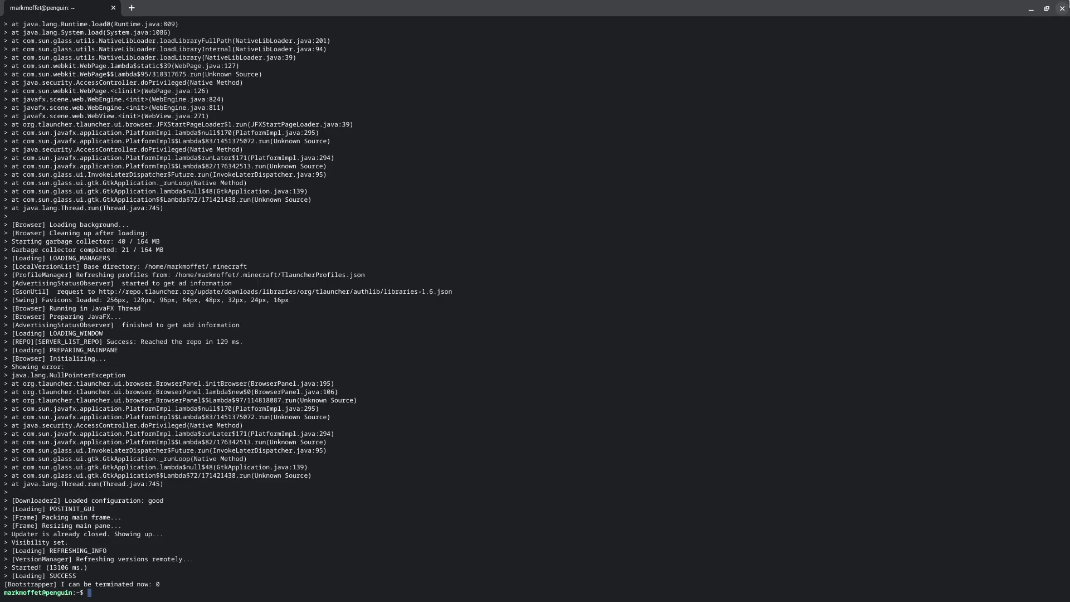
{"action": "left_click", "coordinate": [1062, 7]}
Confirm Leave so the terminal closes while Minecraft 1.16.3 reaches its title screen.
{"action": "left_click", "coordinate": [620, 66]}
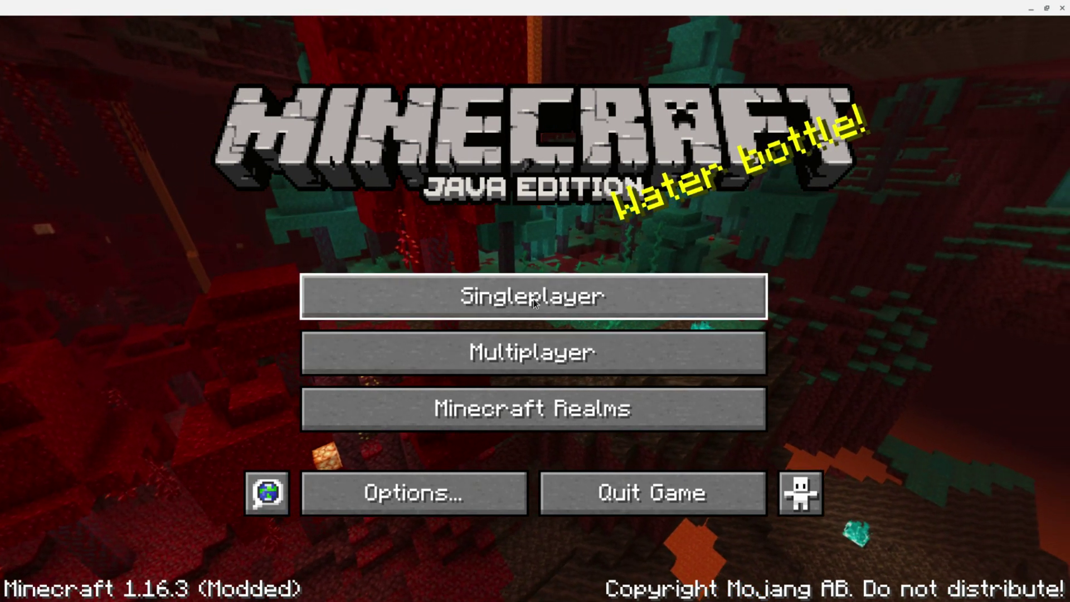
Open Singleplayer and play the world 'The world of freindship'.
{"action": "left_click", "coordinate": [554, 298]}
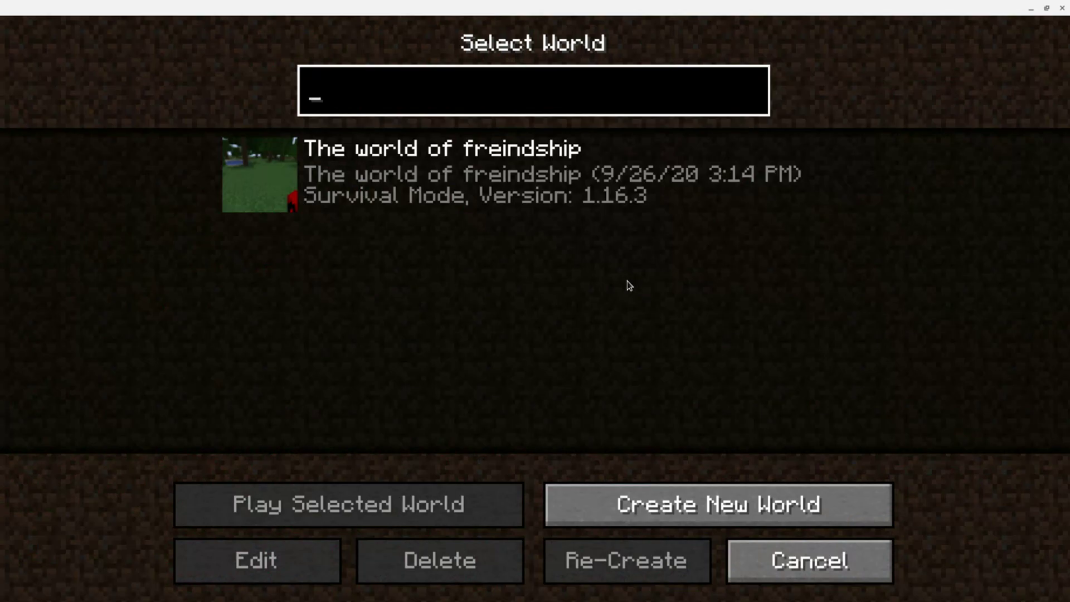
{"action": "left_click", "coordinate": [262, 176]}
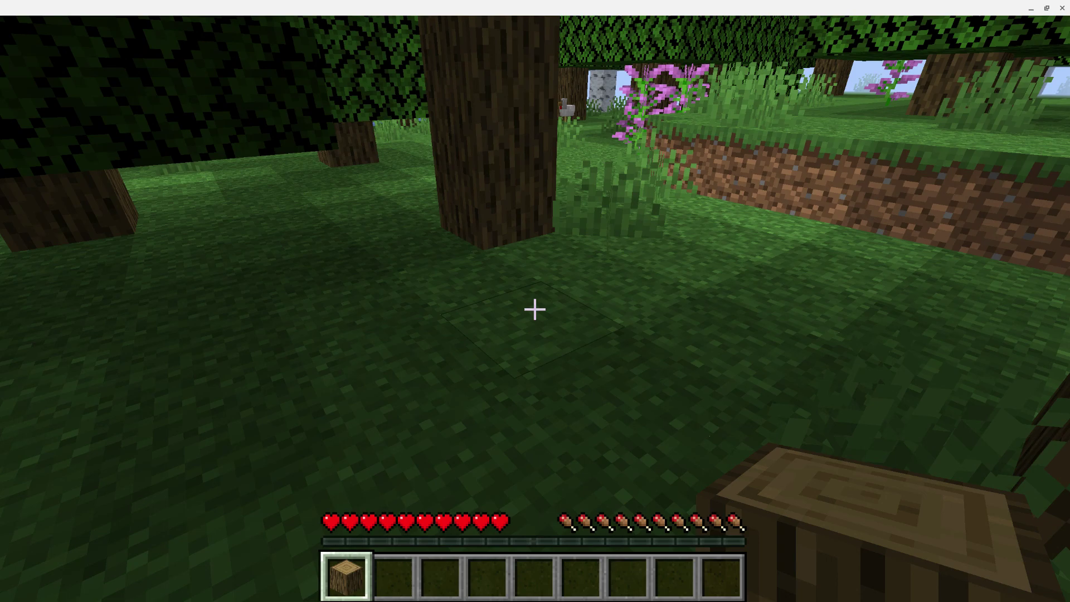
Pause the singleplayer world with Esc to show the Game Menu.
{"action": "key", "text": "Escape"}
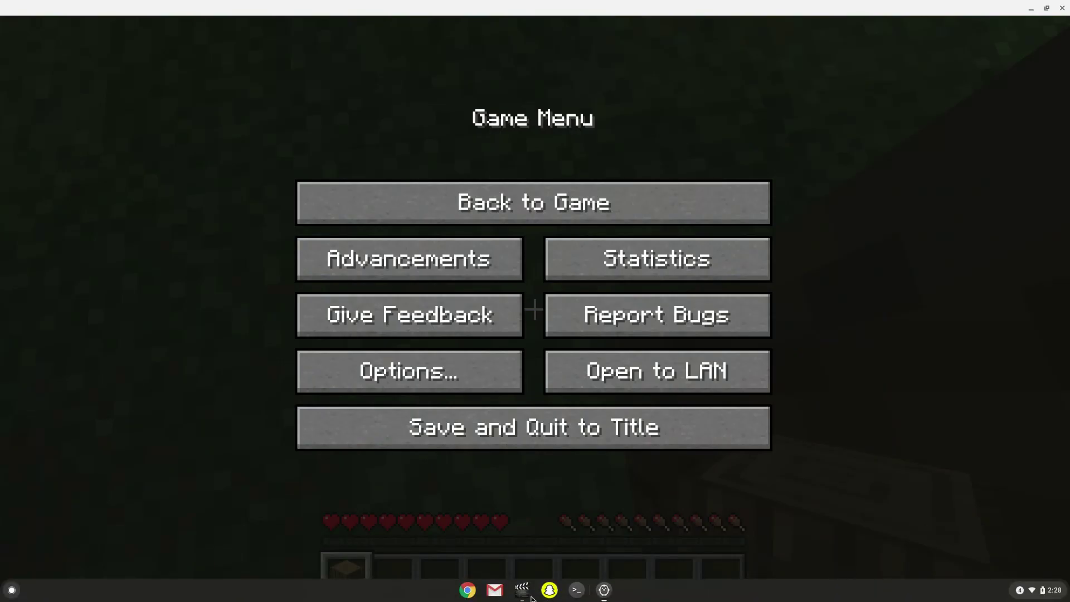